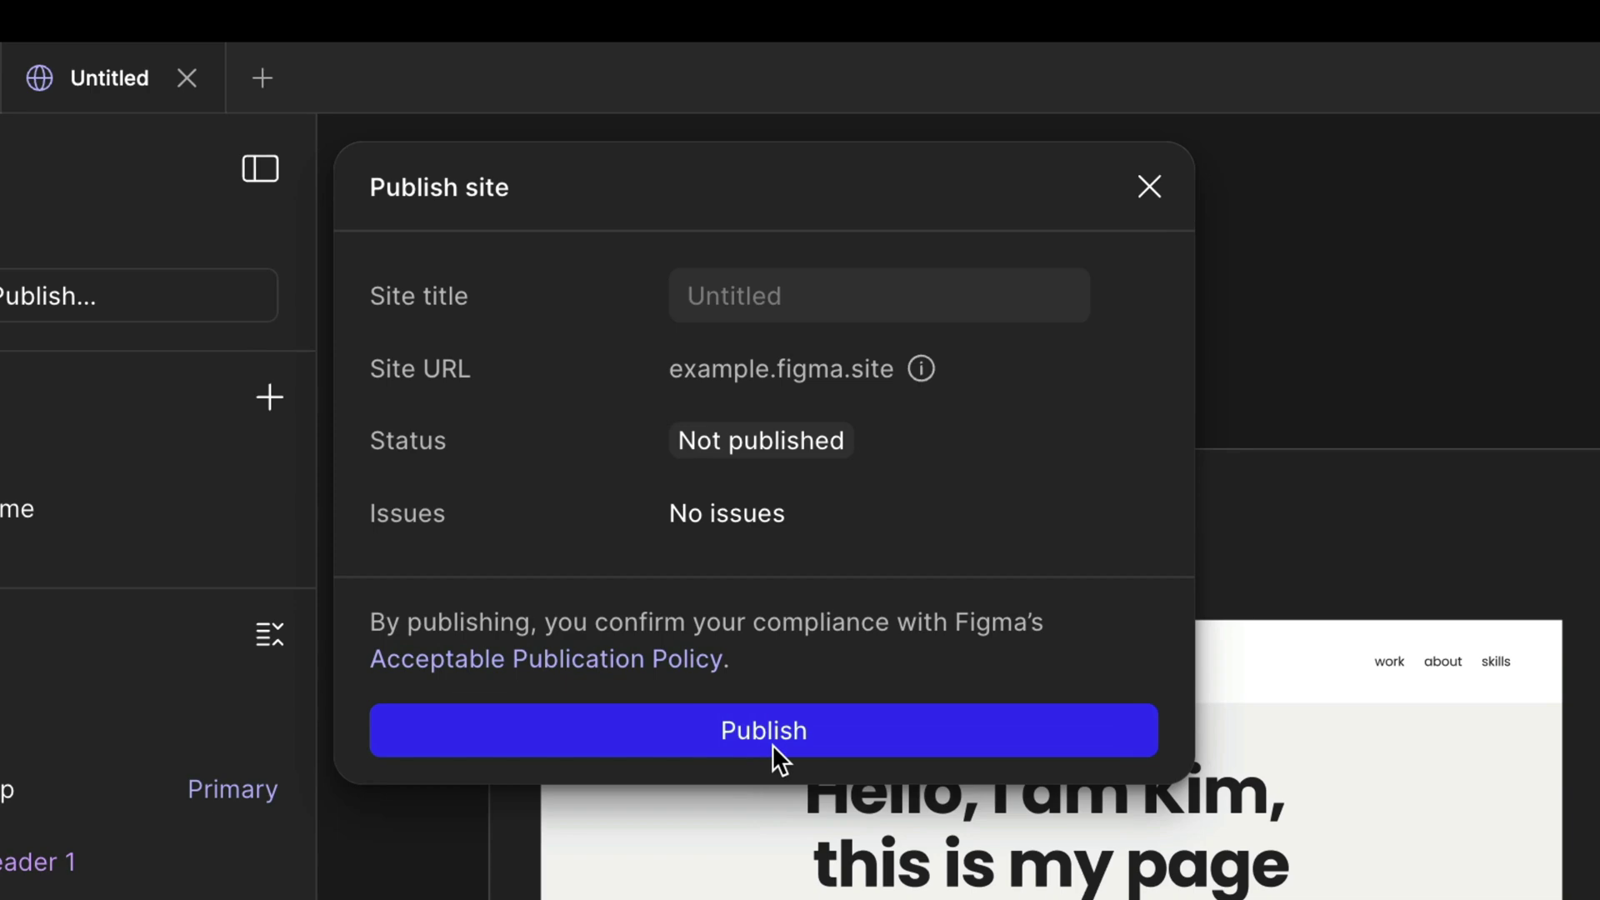
Step: Confirm Publish in the Publish site dialog to put the portfolio site live
left_click(771, 744)
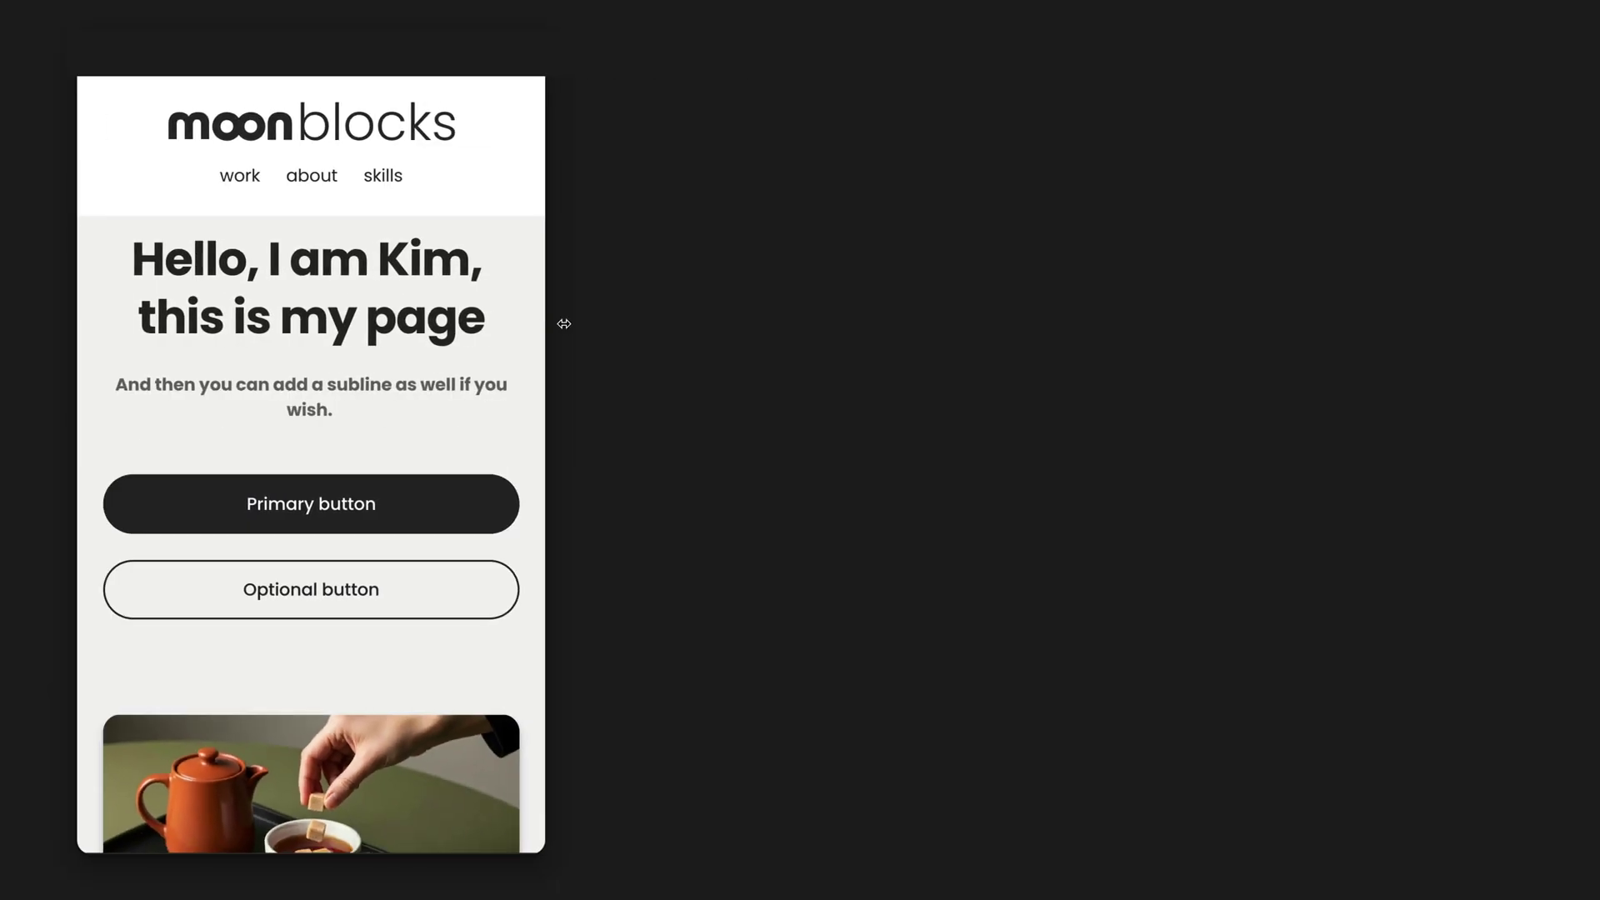
left_click_drag(564, 325, 1532, 375)
scroll(1398, 394, "down", 8)
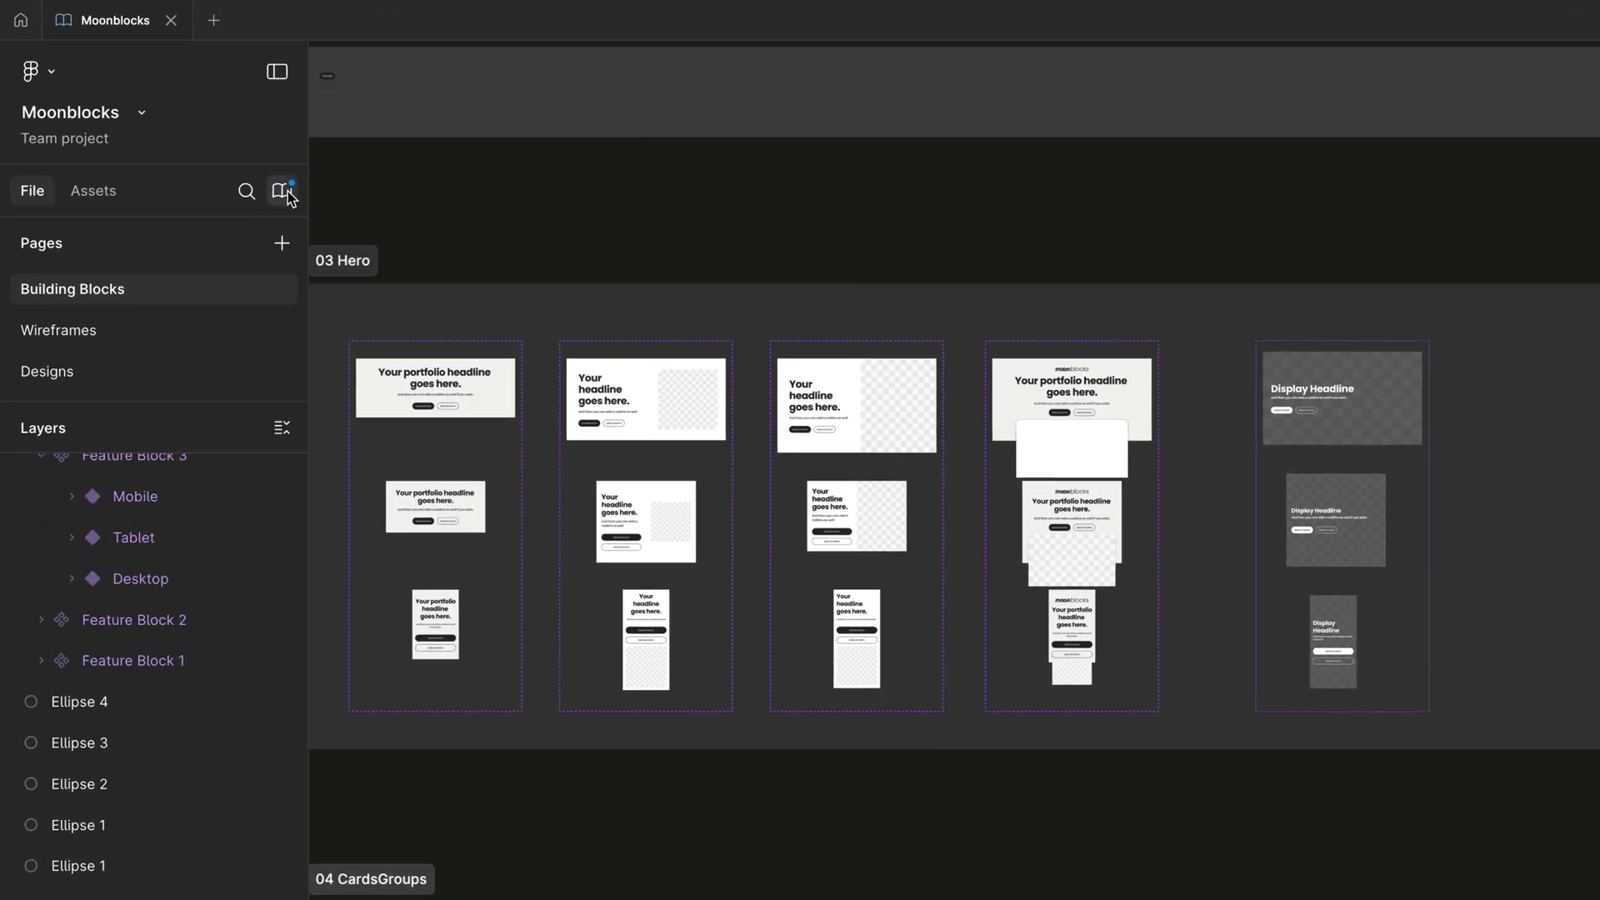
Step: Create a new Site file from the files page's Create menu
left_click(284, 191)
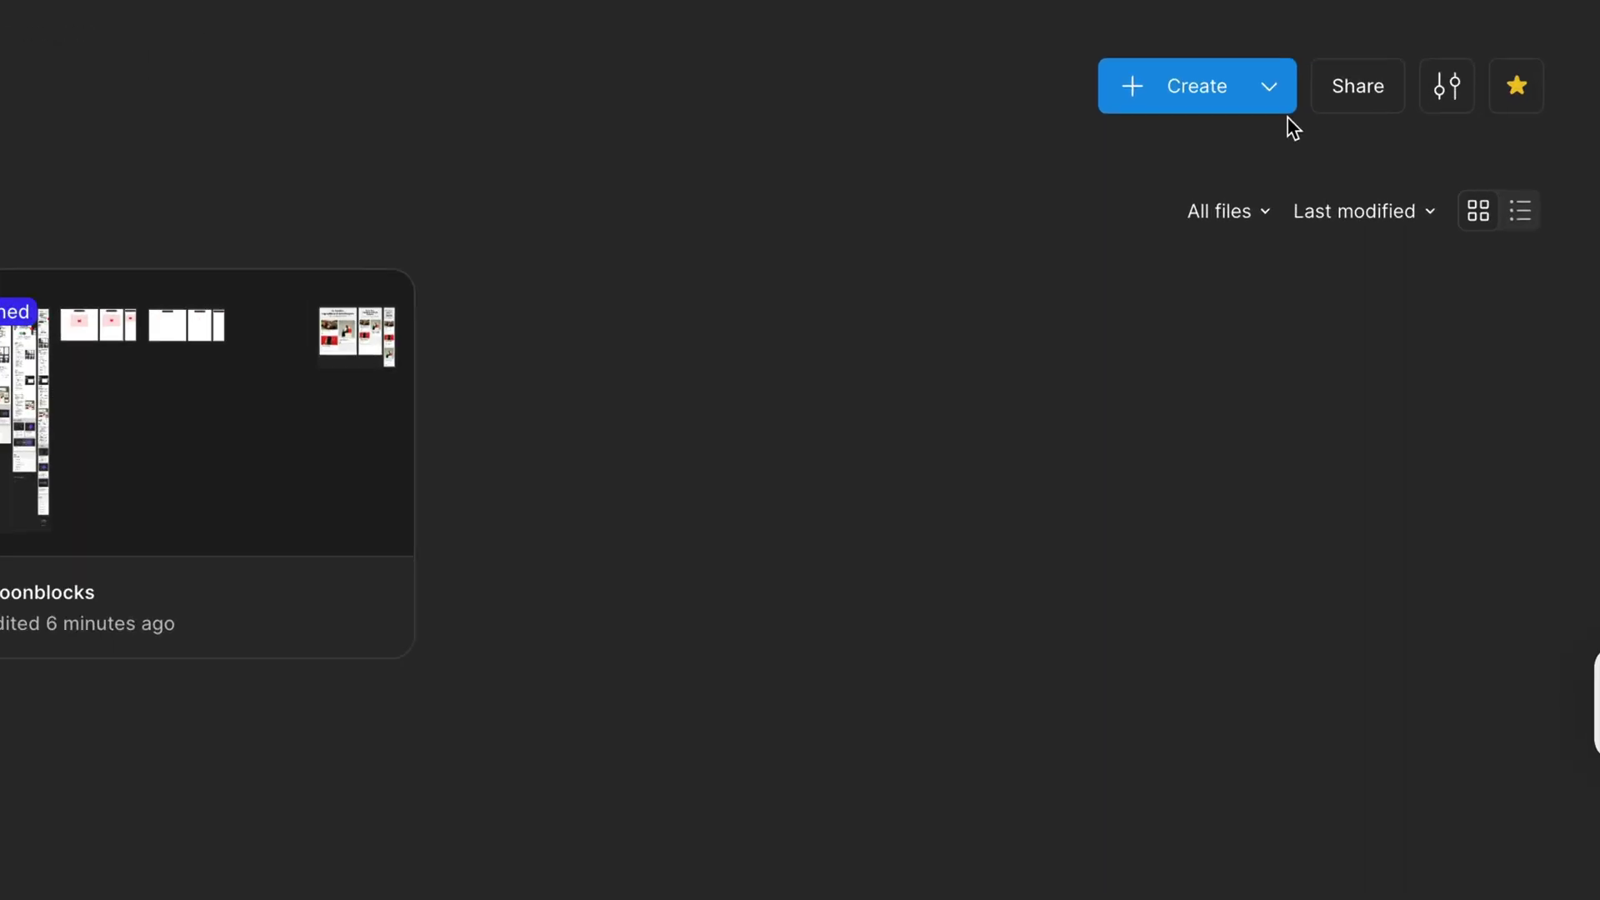
left_click(1409, 108)
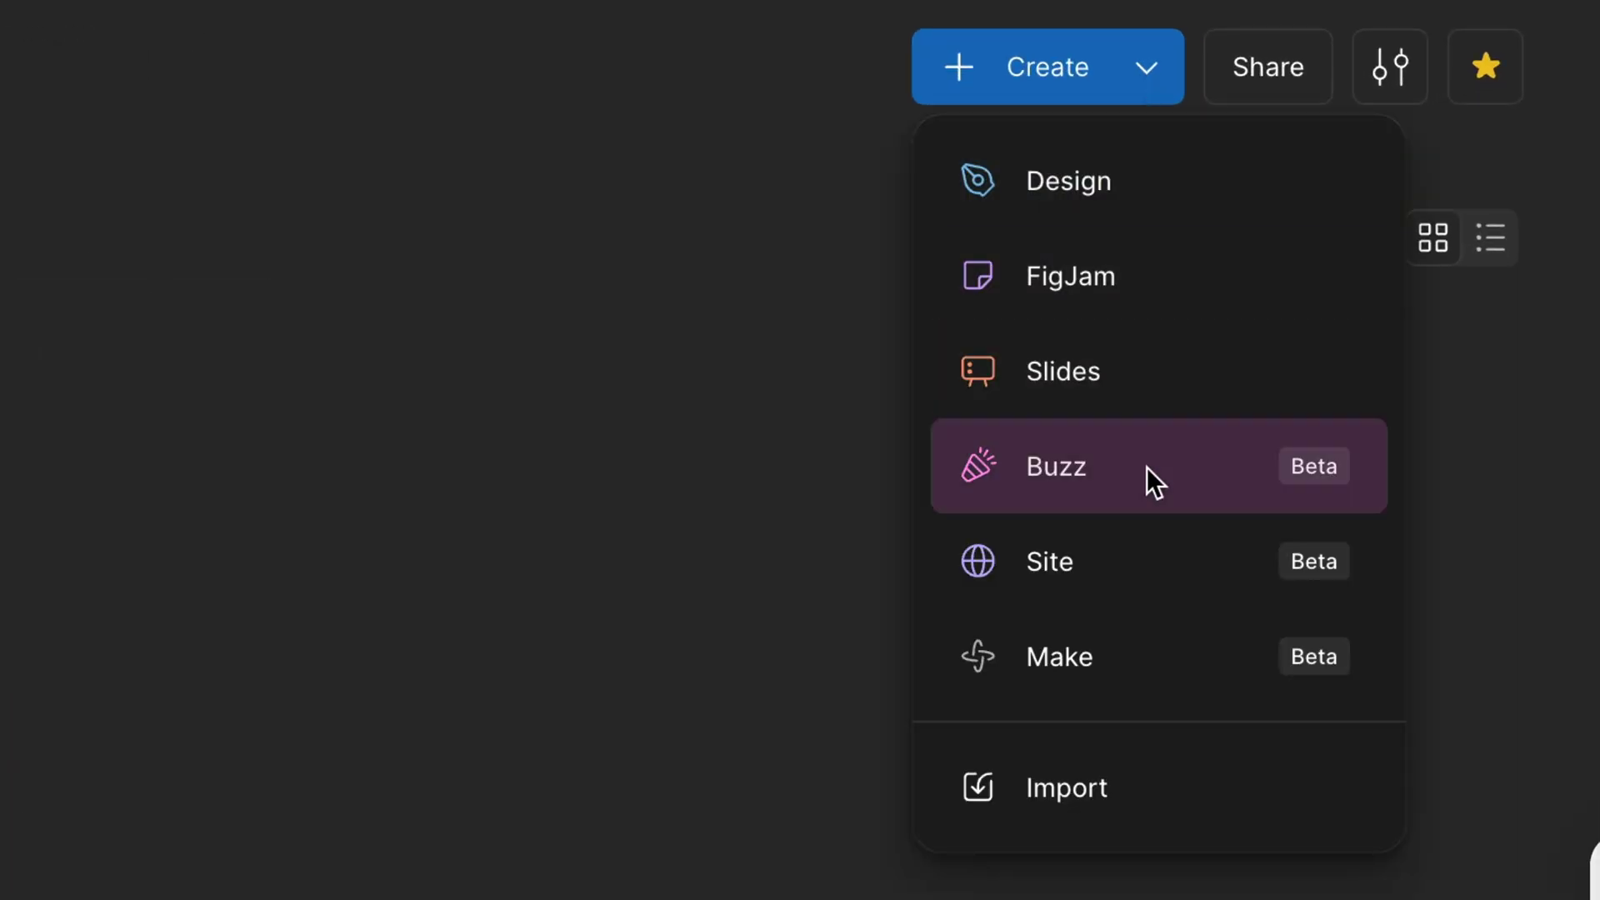
left_click(1065, 577)
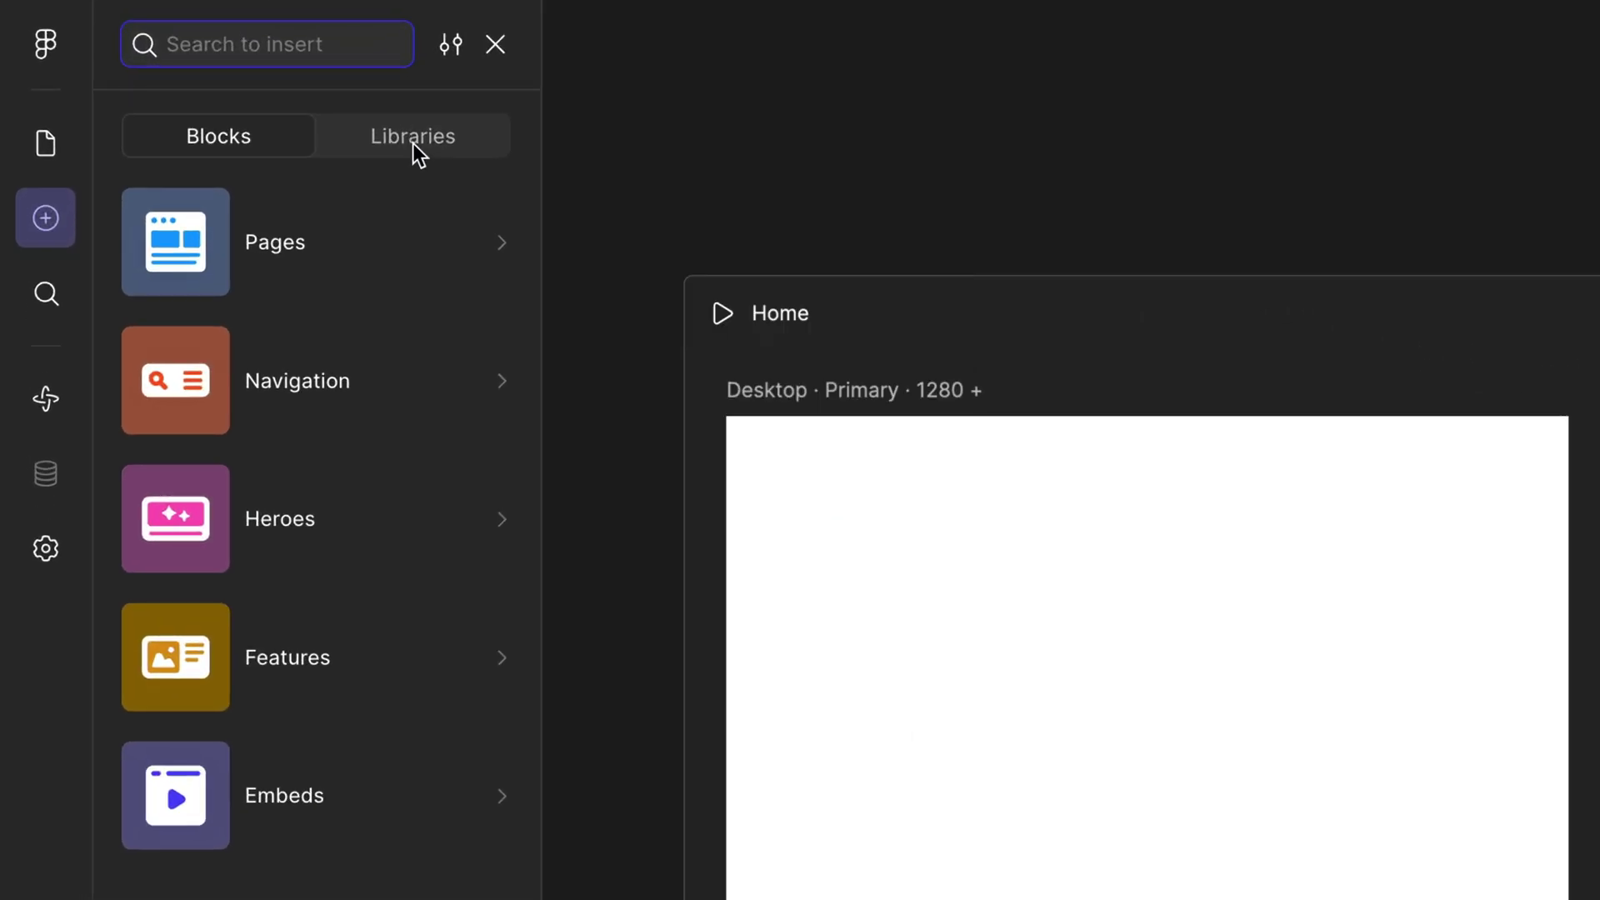
Step: Place a Moonblocks Card Group below the hero and edit the 'Hello, I am Kim' headline
left_click(220, 107)
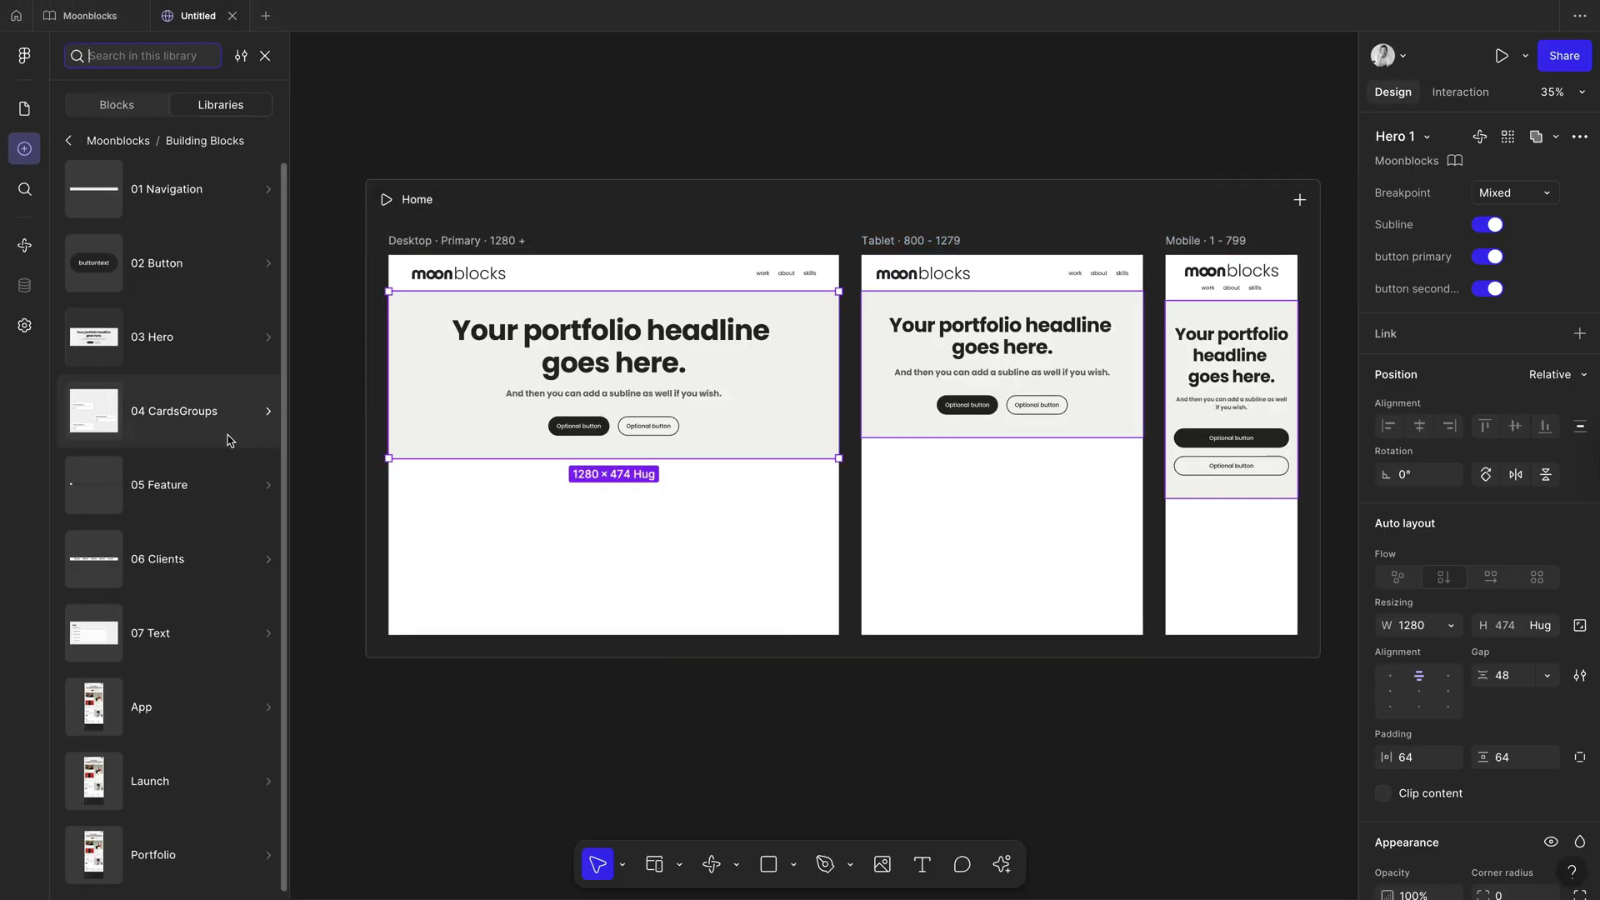
left_click(174, 410)
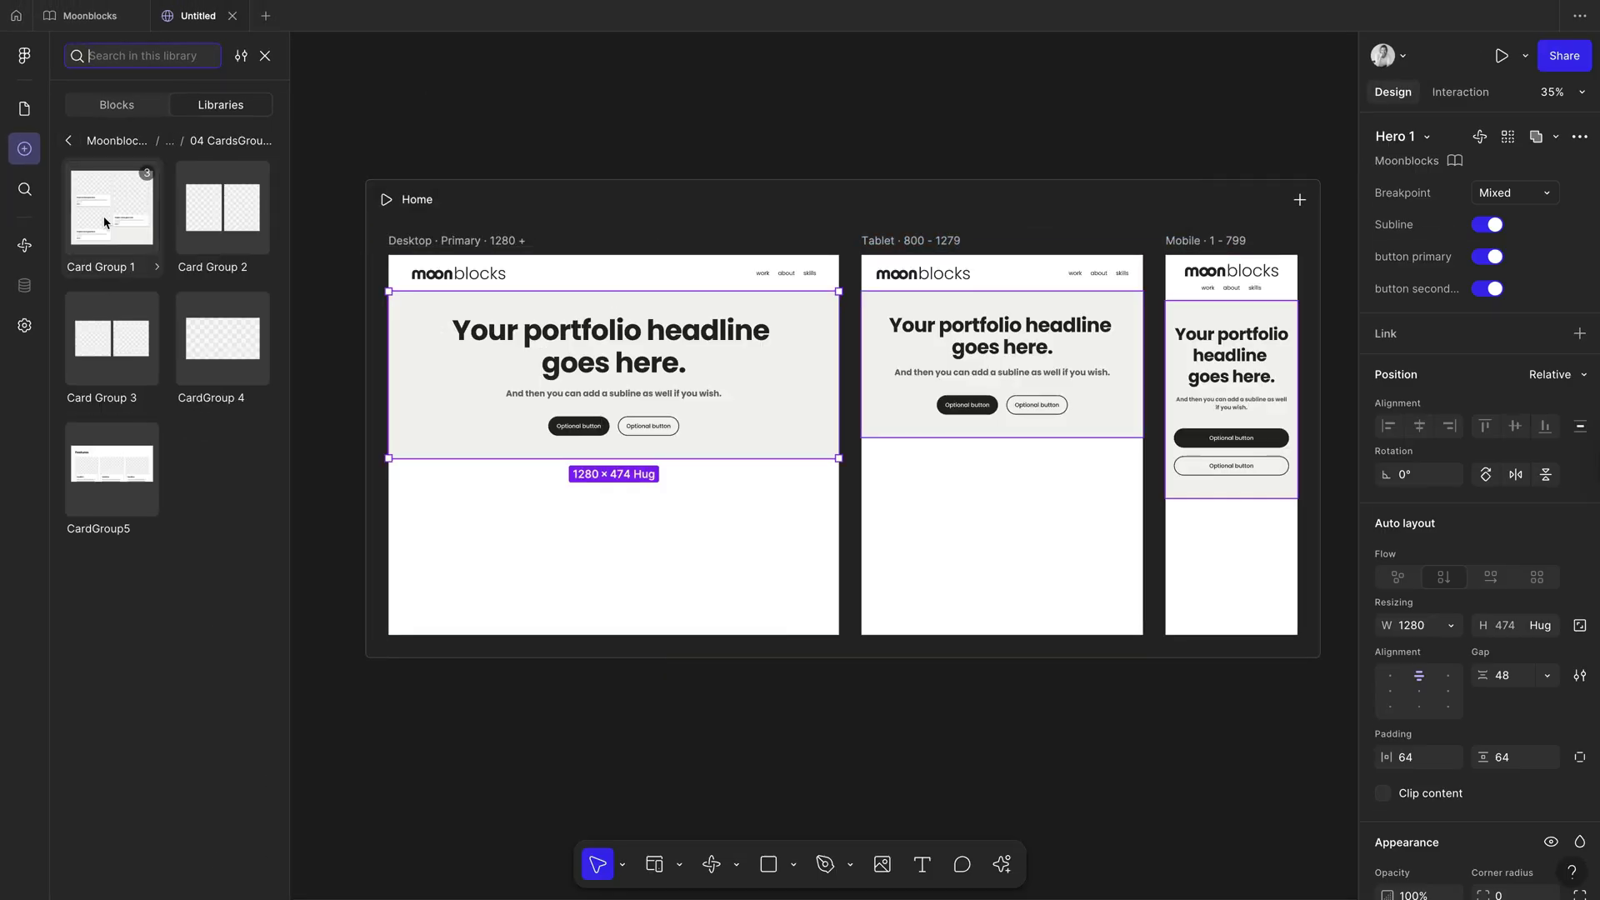
left_click_drag(111, 206, 512, 500)
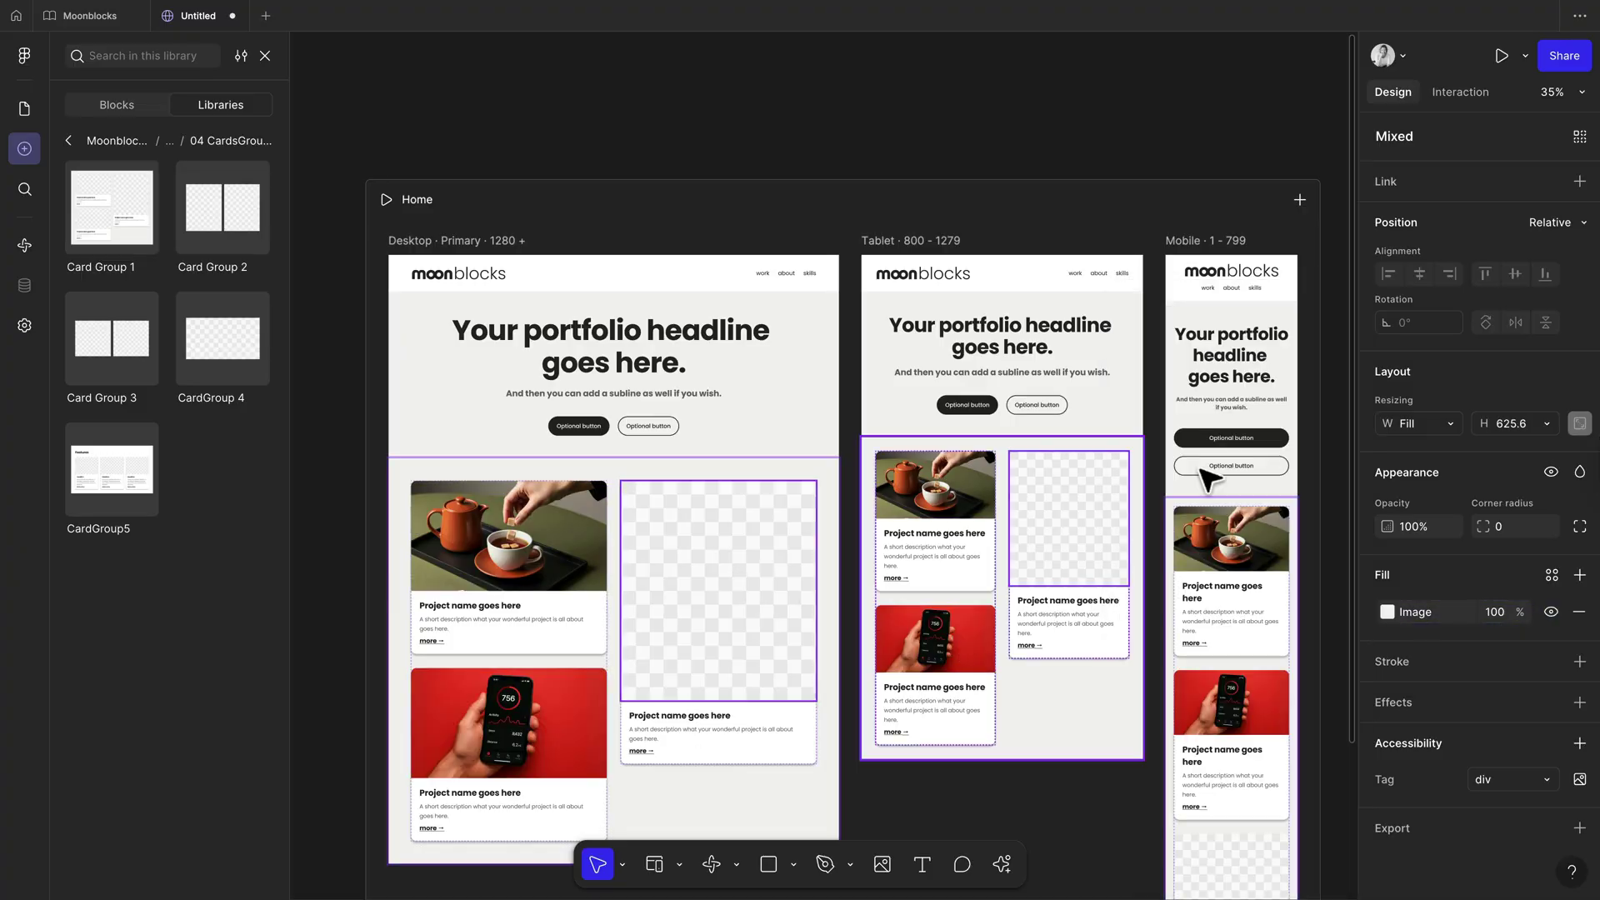
double_click(662, 363)
type("Hello, I am Kim, this is m")
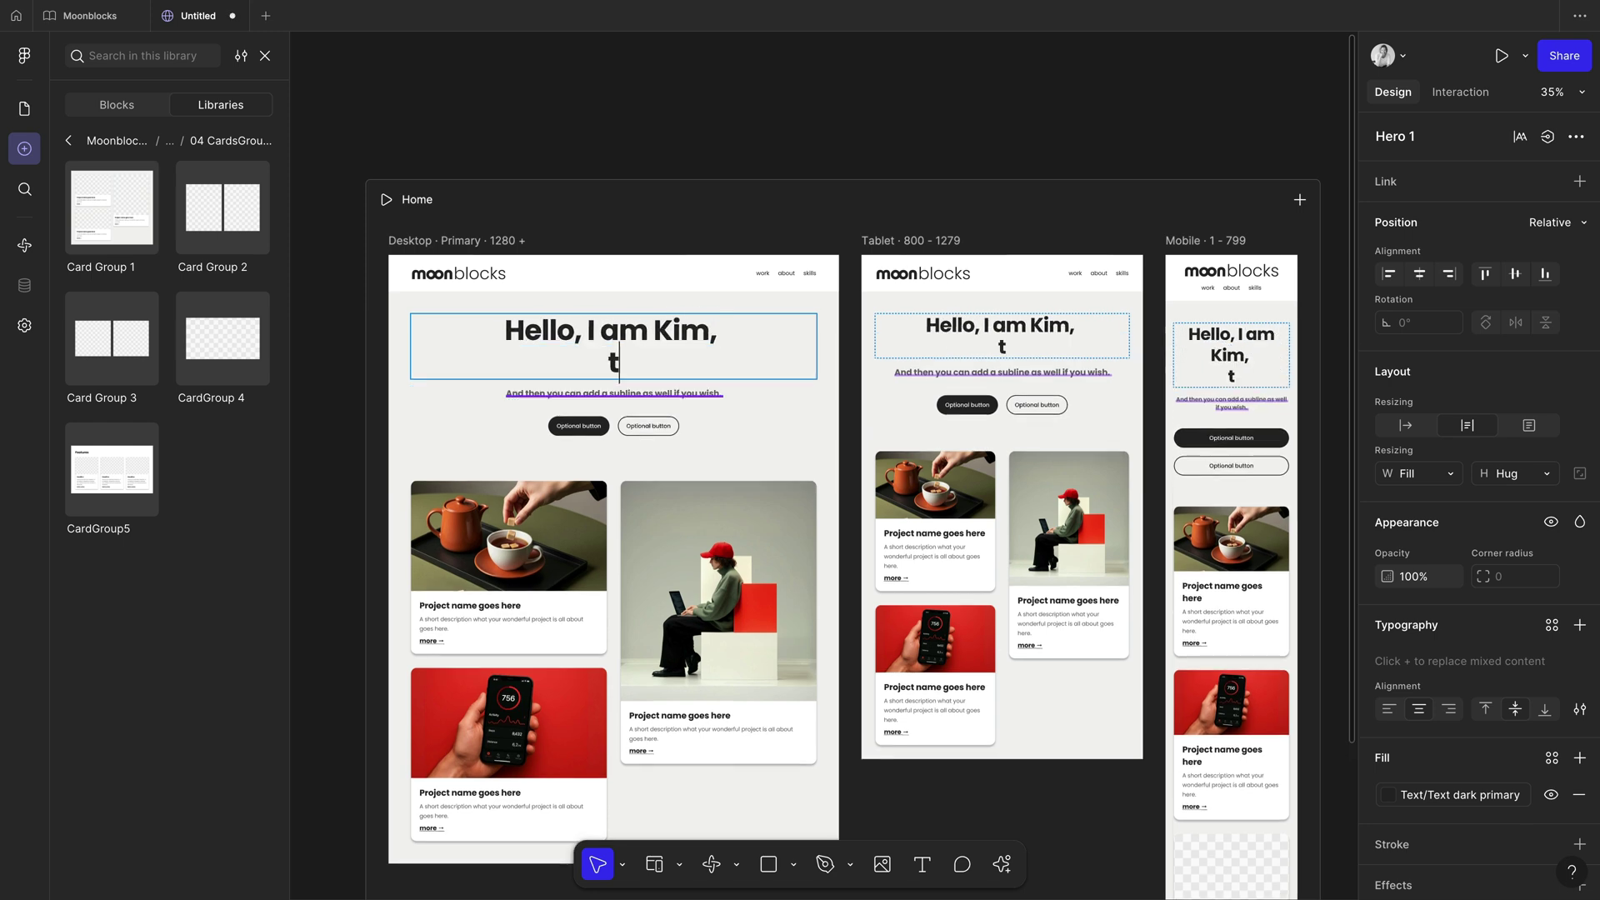
type("y page")
key("alt+1")
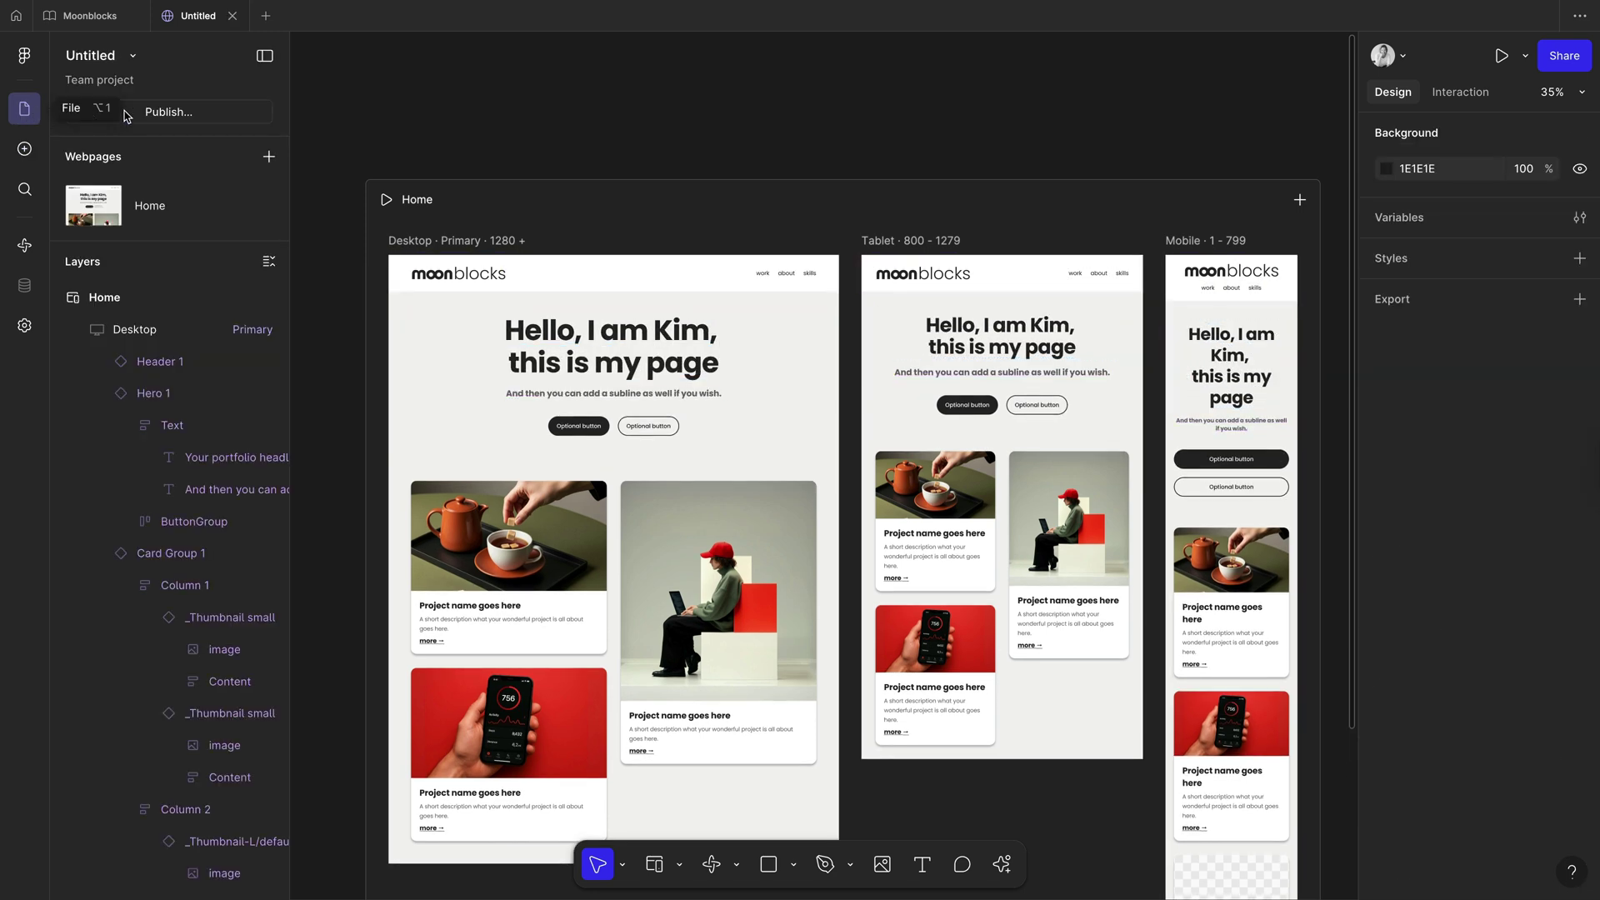
Step: Publish the site and widen its live preview from mobile to desktop width
left_click(177, 115)
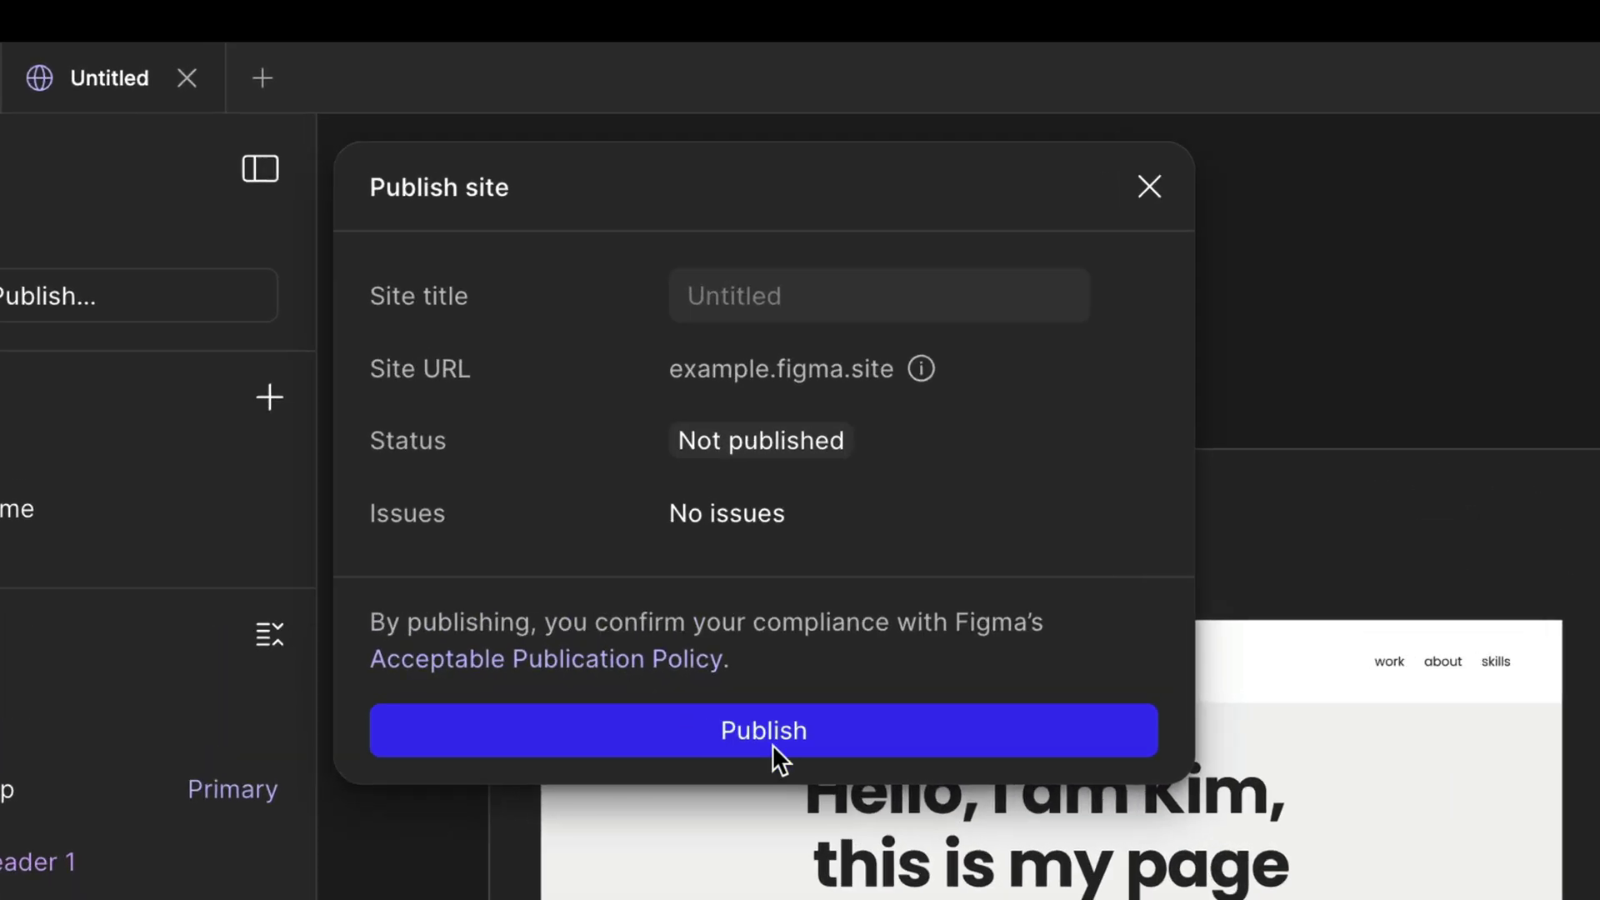
left_click(771, 744)
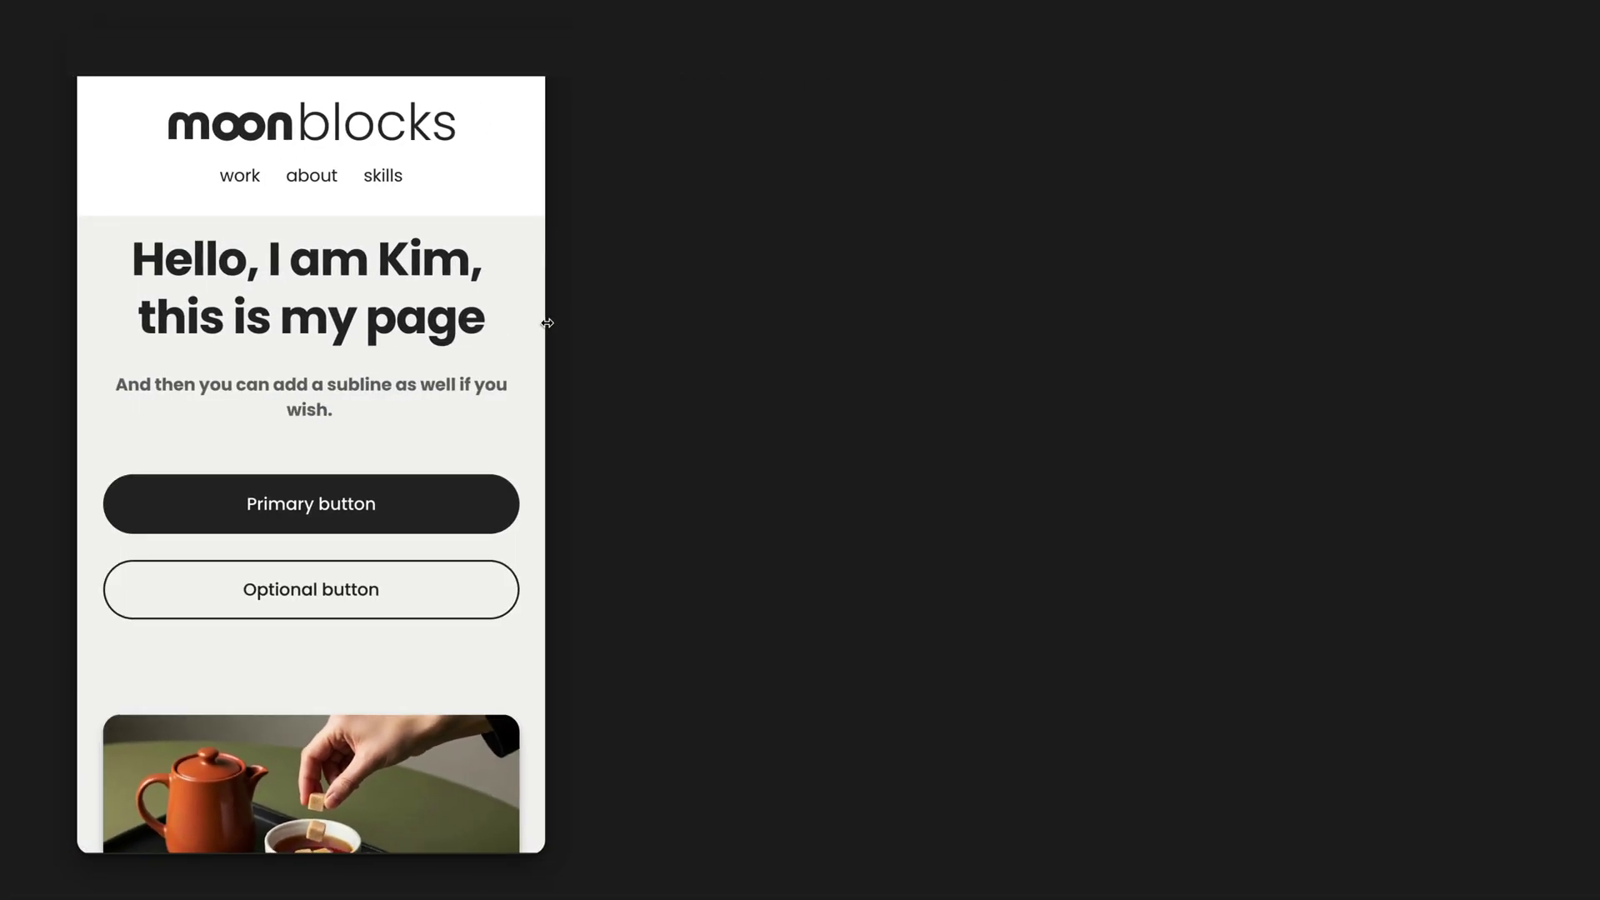
left_click_drag(548, 324, 1517, 373)
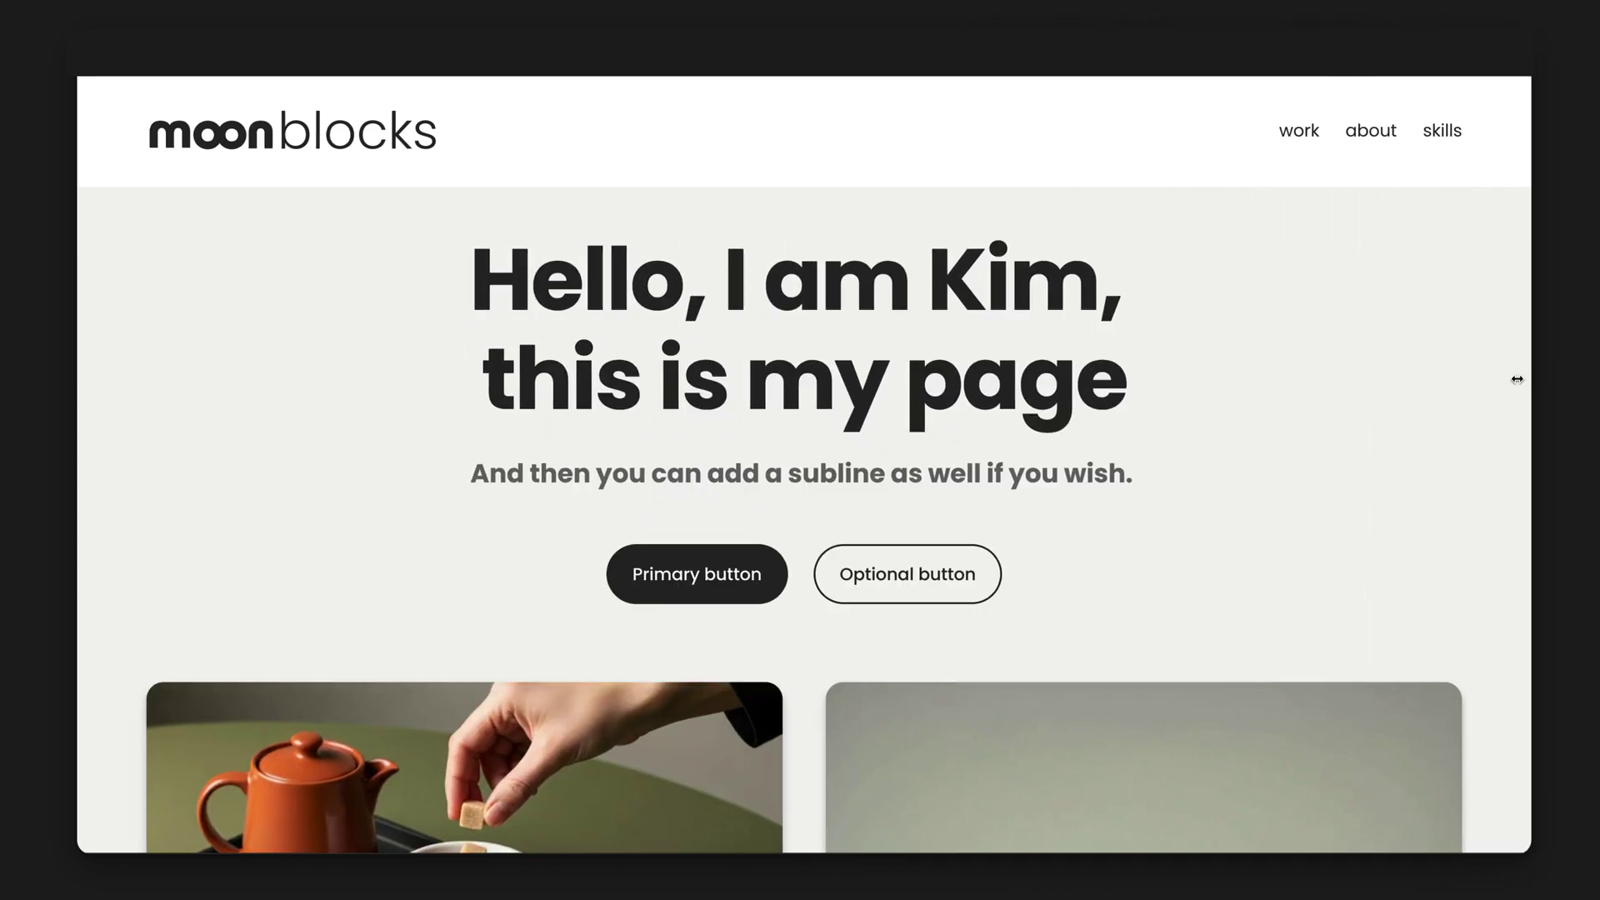
scroll(1398, 394, "down", 8)
scroll(1399, 395, "down", 8)
scroll(1399, 395, "down", 8)
scroll(1398, 394, "down", 2)
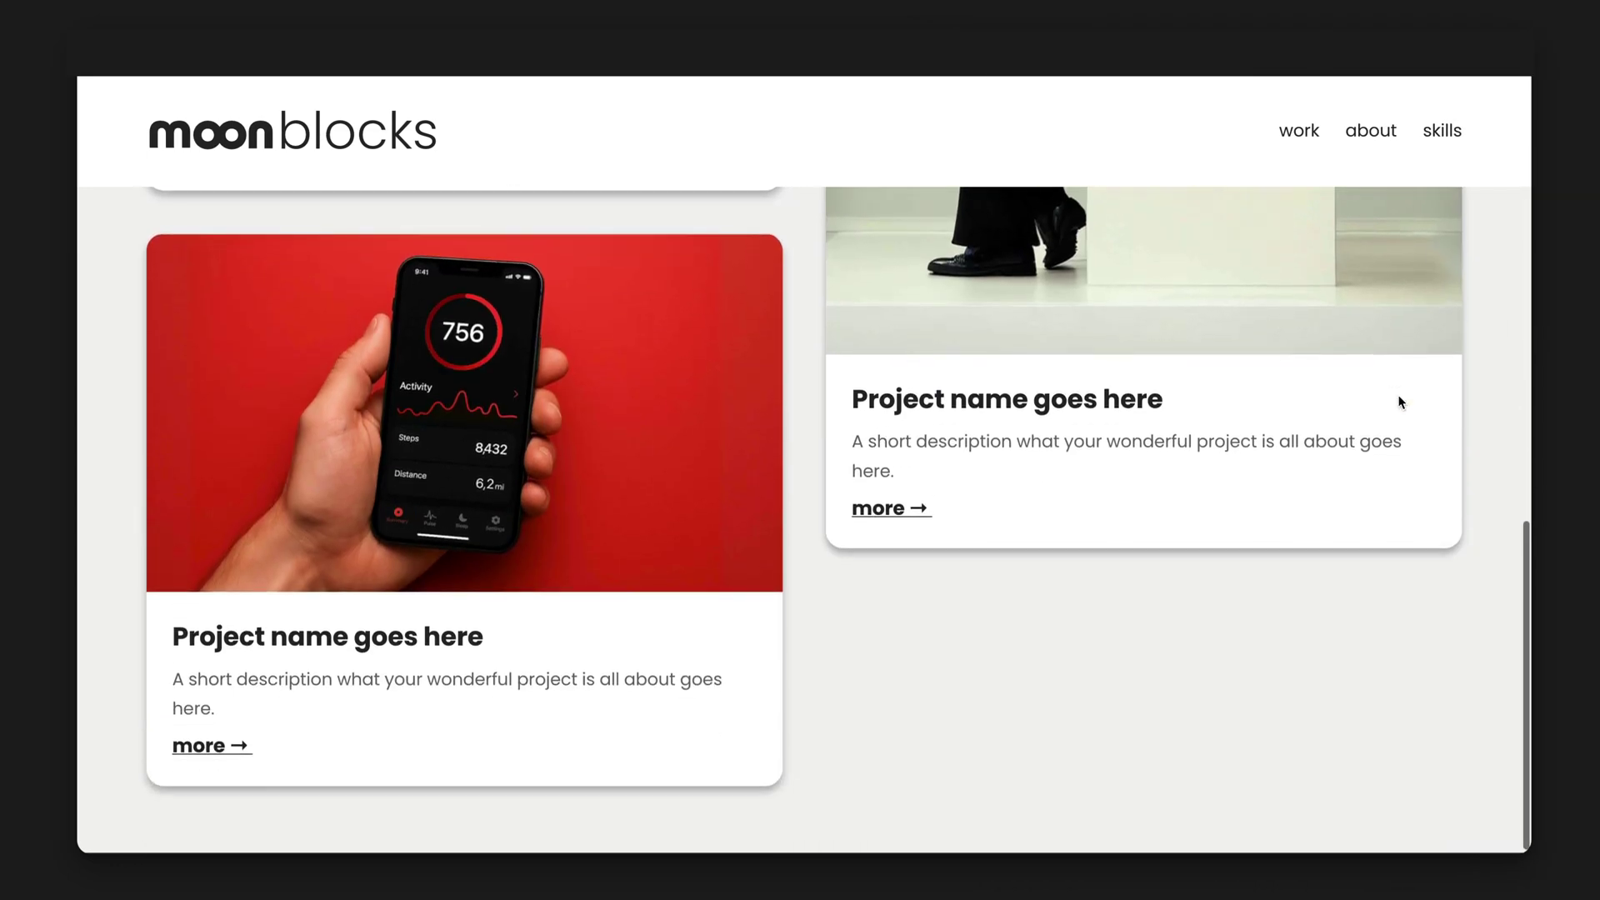
scroll(1398, 394, "up", 10)
scroll(1397, 394, "up", 5)
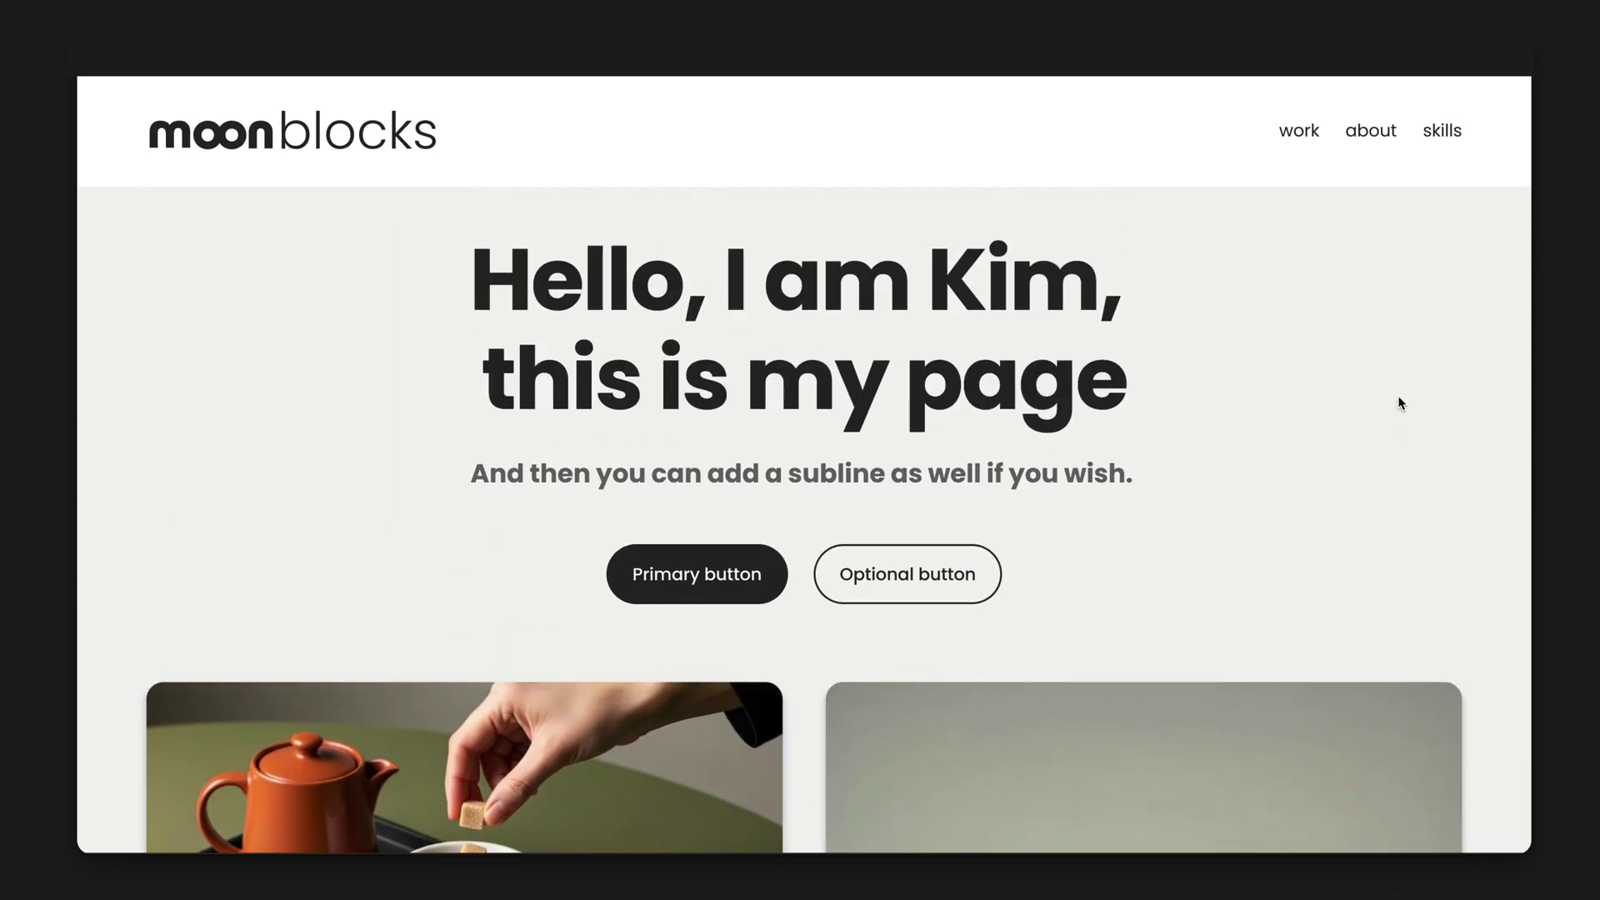